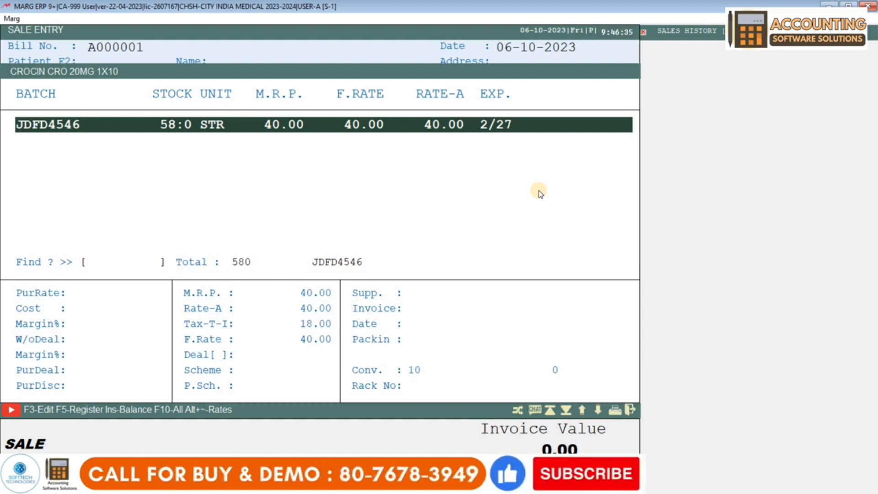
Add CROCIN CRO 20MG from batch JDFD4546 at 7 tablets for 28.00
{"action": "key", "text": "Return"}
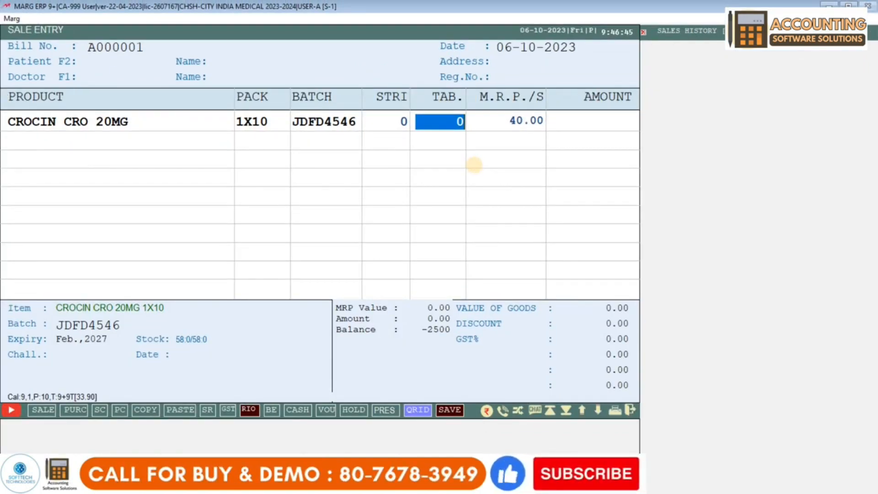
{"action": "type", "text": "7"}
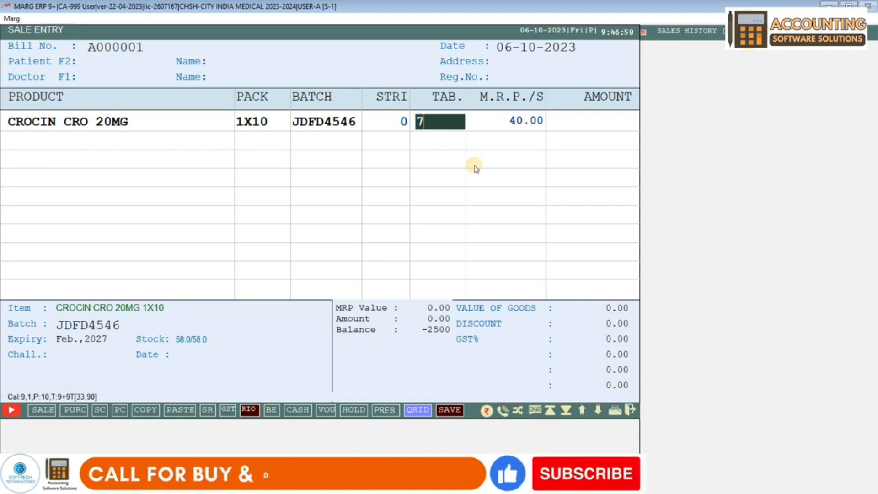
{"action": "key", "text": "Return"}
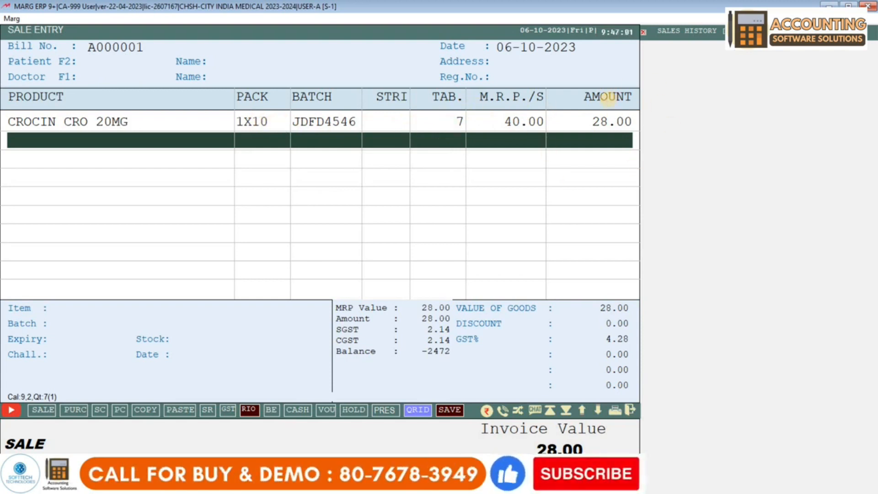
{"action": "key", "text": "Return"}
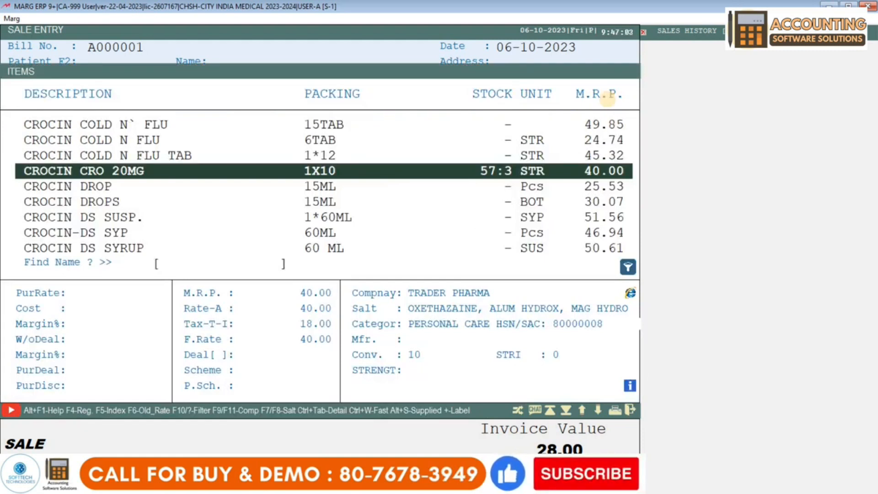
Add 2 units of 01 AY IGF 20GM from batch HG4545JKDF at 112.00 each
{"action": "key", "text": "Home"}
{"action": "key", "text": "Down"}
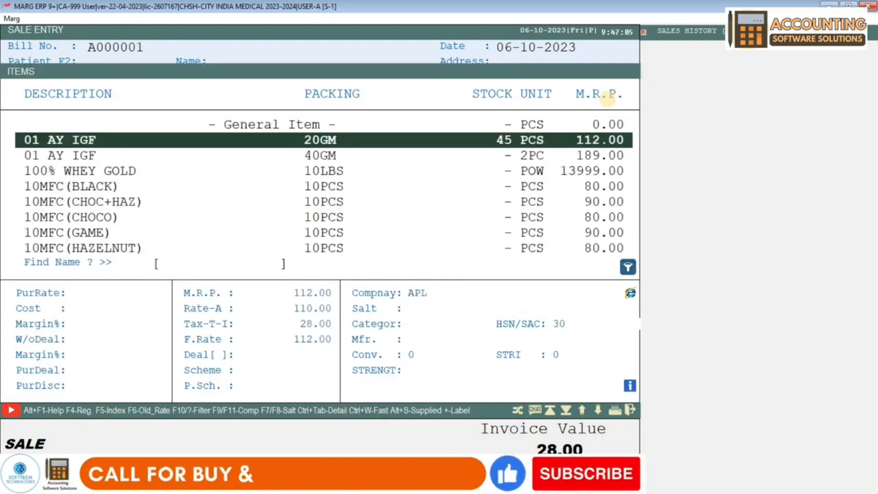
{"action": "key", "text": "Return"}
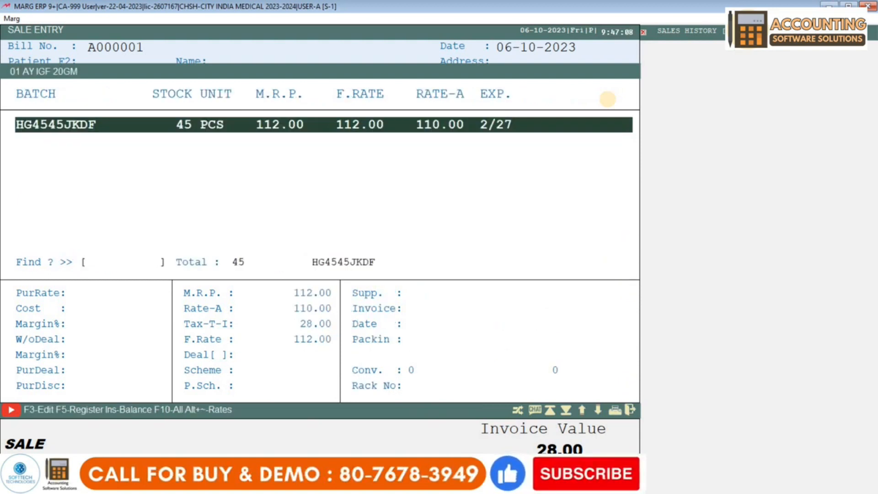
{"action": "key", "text": "Return"}
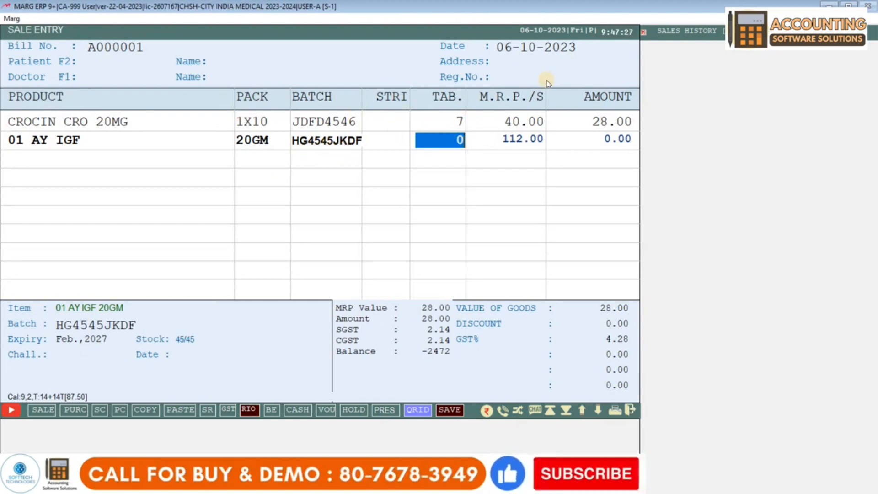
{"action": "type", "text": "2"}
{"action": "key", "text": "Return"}
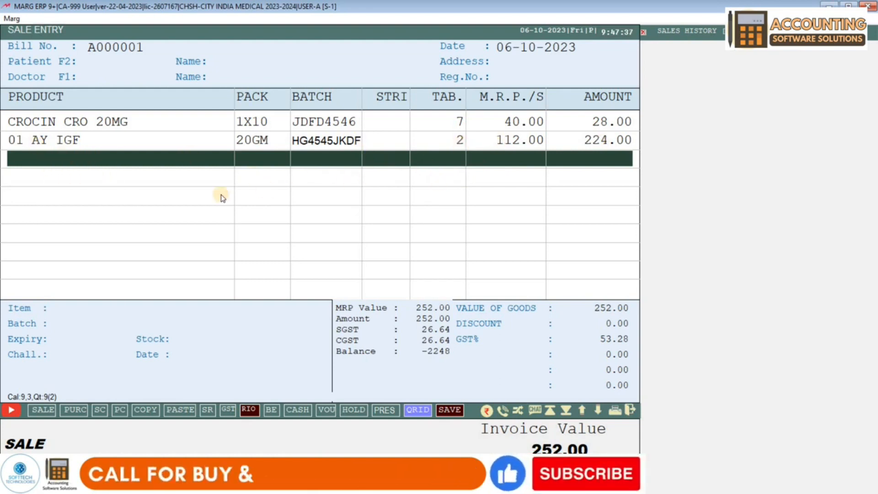
Enter the patient's mobile number on the bill and confirm creating a new patient
{"action": "key", "text": "F2"}
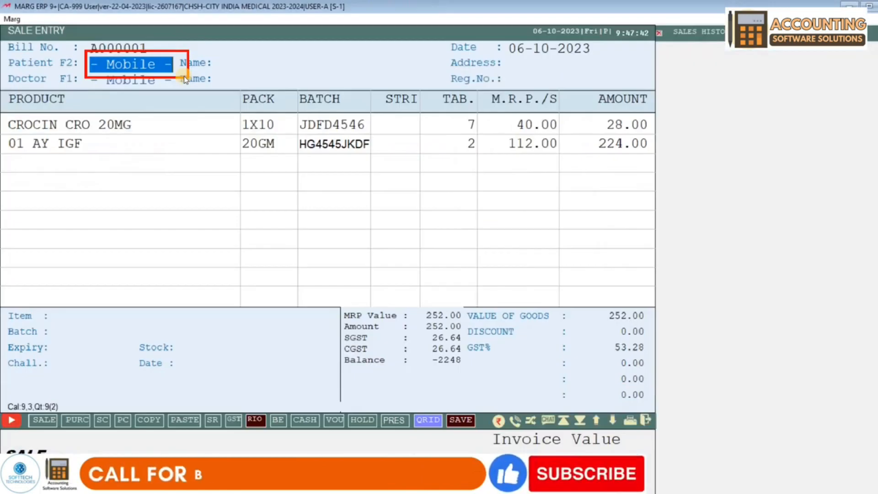
{"action": "type", "text": "9898989898"}
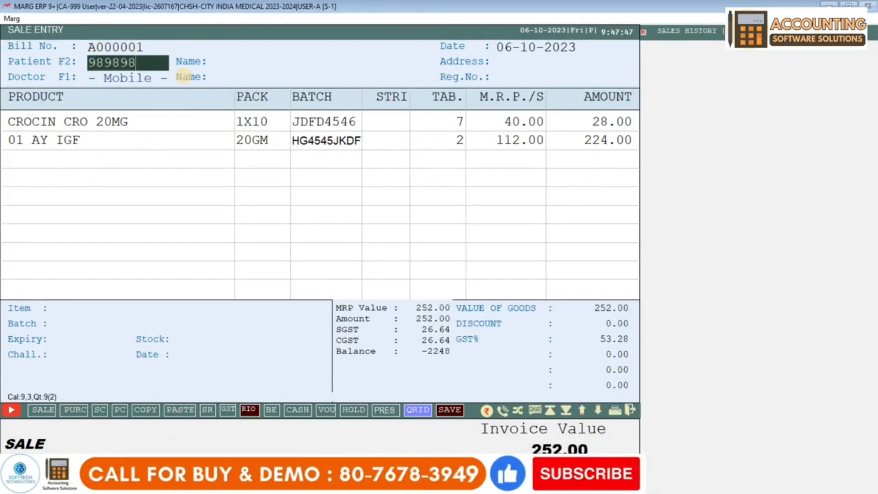
{"action": "key", "text": "Return"}
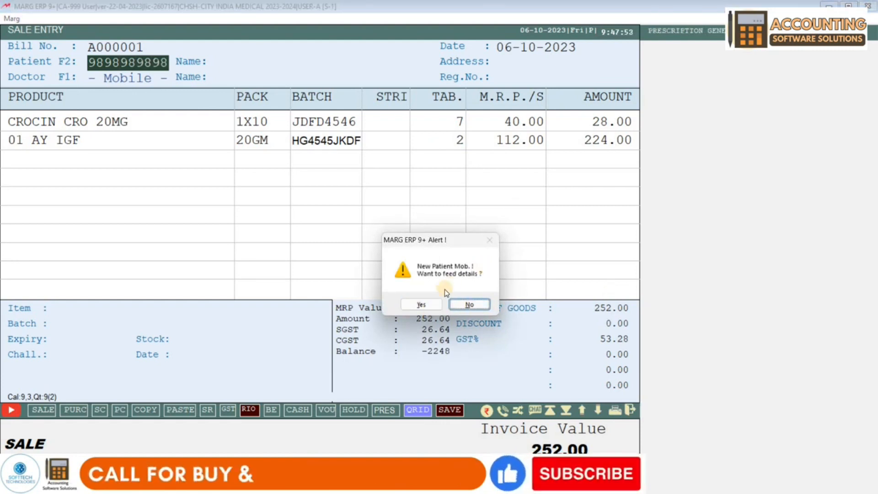
{"action": "left_click", "coordinate": [433, 302]}
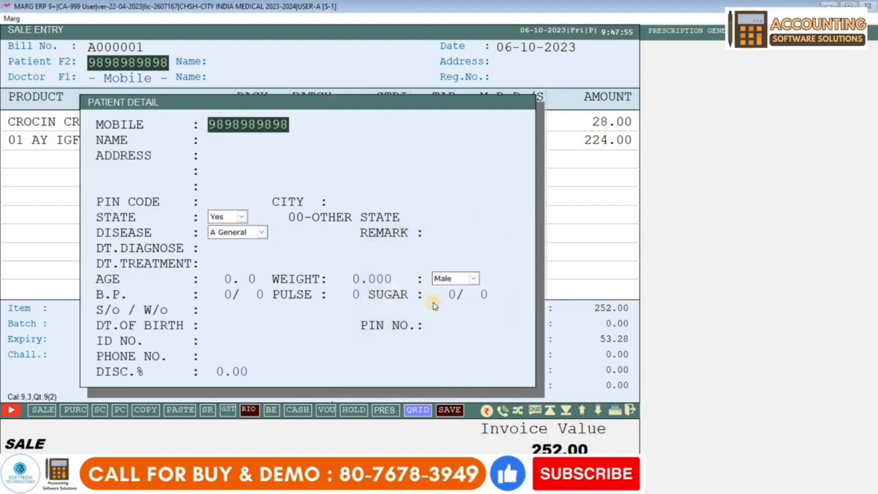
Fill in the new patient's name and the address DELHI
{"action": "key", "text": "Return"}
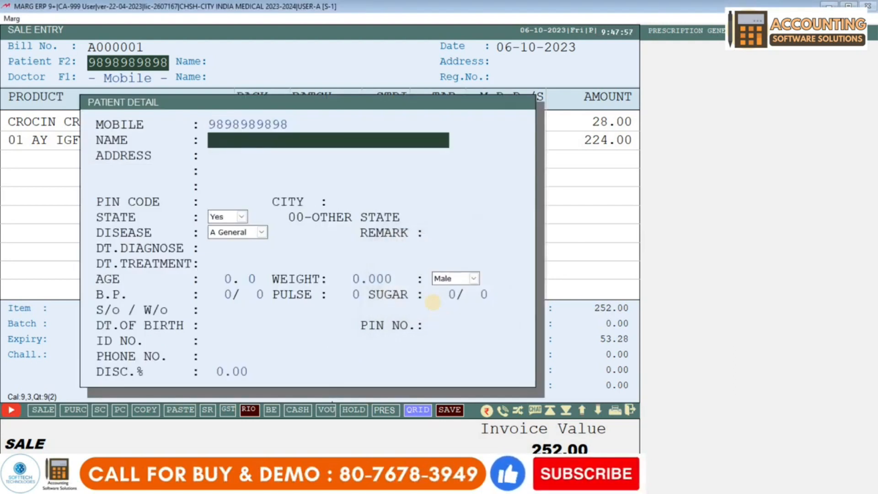
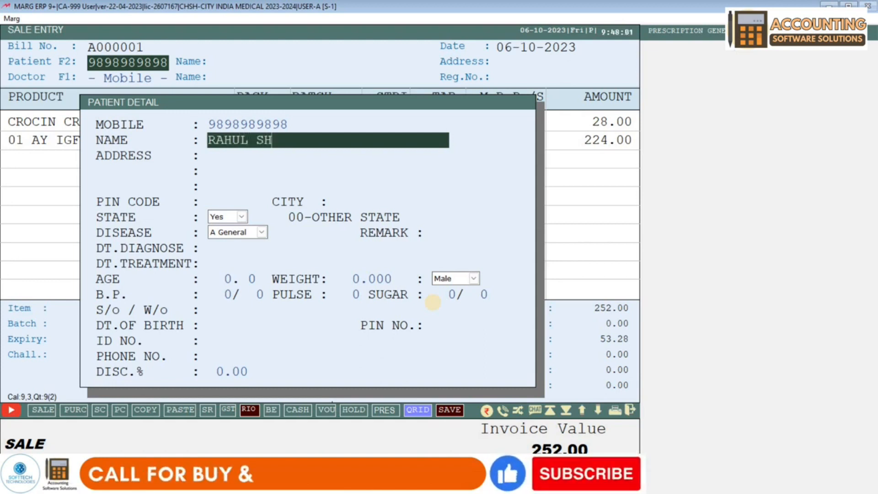
{"action": "key", "text": "Return"}
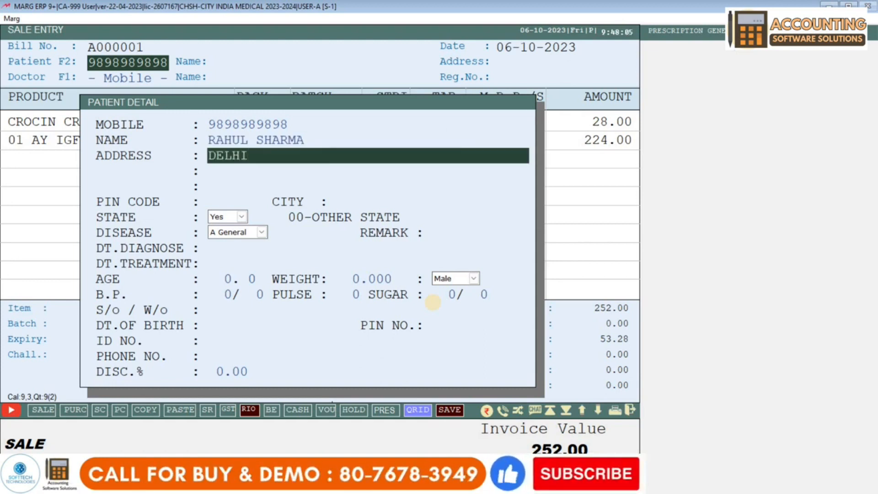
{"action": "type", "text": "DELHI"}
{"action": "key", "text": "Return"}
{"action": "key", "text": "Return"}
{"action": "key", "text": "Return"}
{"action": "key", "text": "Return"}
{"action": "key", "text": "Return"}
{"action": "key", "text": "Return"}
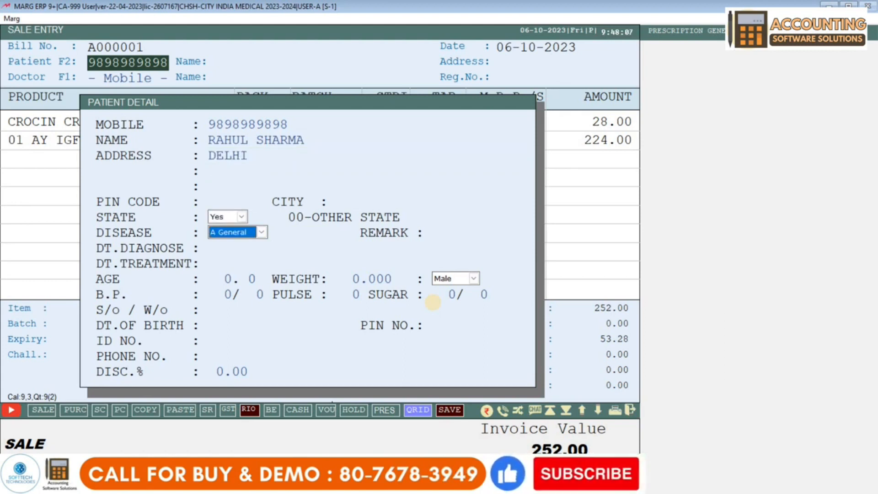
Give the patient a 10% discount and accept the CASH ledger
{"action": "key", "text": "Return"}
{"action": "key", "text": "Return"}
{"action": "key", "text": "Return"}
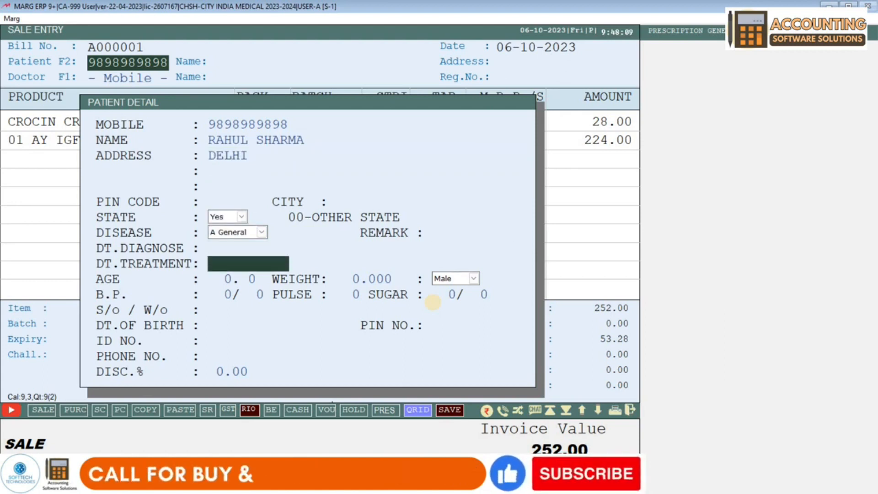
{"action": "key", "text": "Return"}
{"action": "key", "text": "Return"}
{"action": "key", "text": "Return"}
{"action": "key", "text": "Return"}
{"action": "key", "text": "Return"}
{"action": "key", "text": "Return"}
{"action": "key", "text": "Return"}
{"action": "key", "text": "Return"}
{"action": "key", "text": "Return"}
{"action": "key", "text": "Return"}
{"action": "key", "text": "Return"}
{"action": "key", "text": "Return"}
{"action": "key", "text": "Return"}
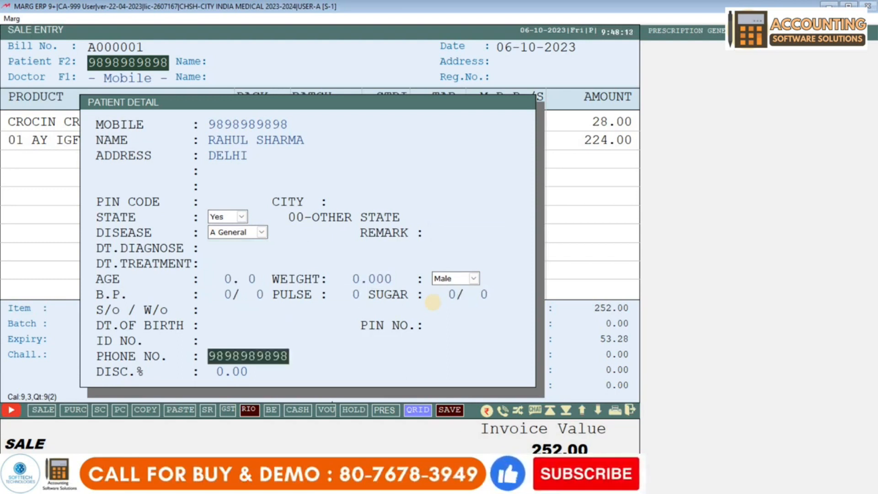
{"action": "key", "text": "Return"}
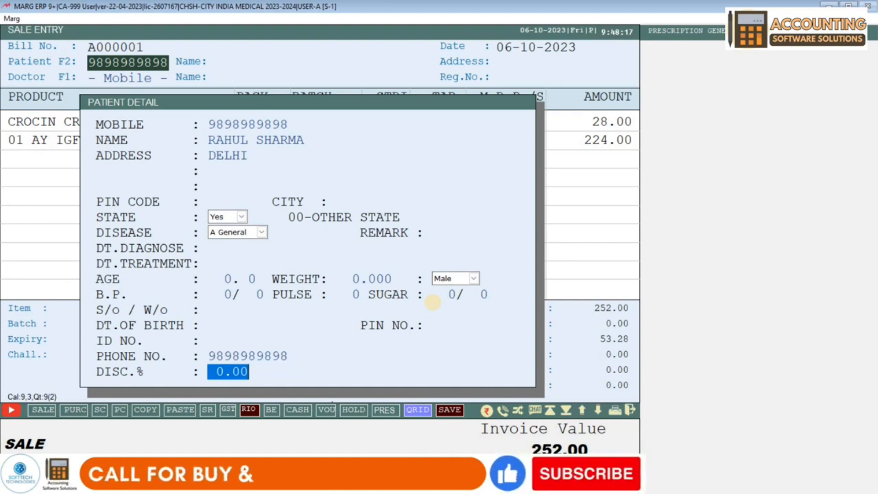
{"action": "type", "text": "10."}
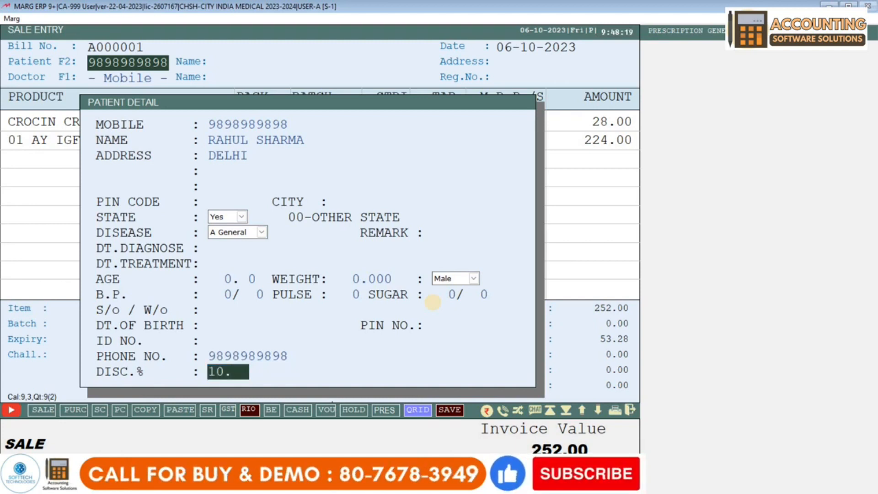
{"action": "key", "text": "Return"}
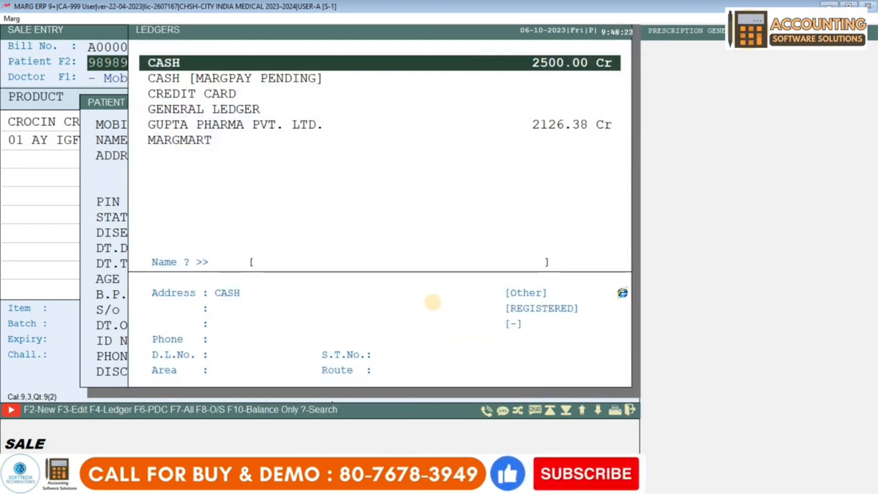
{"action": "key", "text": "Return"}
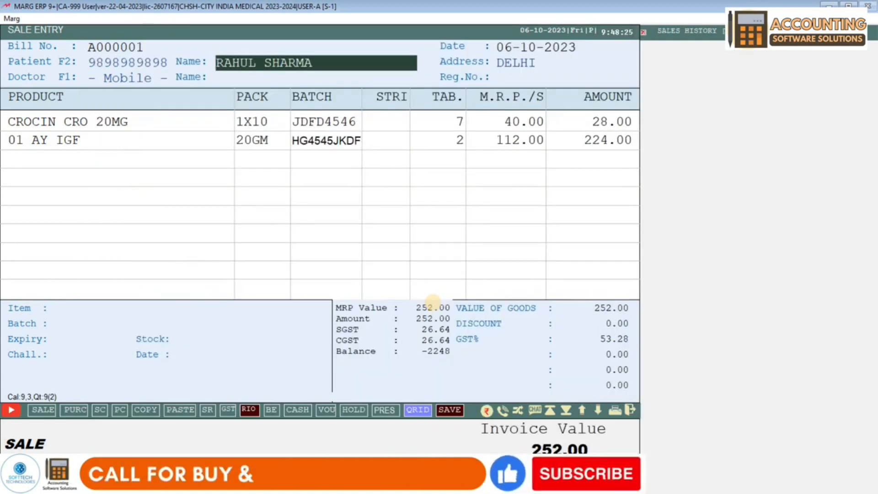
Enter the doctor's mobile number and confirm creating a new doctor record
{"action": "key", "text": "Return"}
{"action": "key", "text": "Return"}
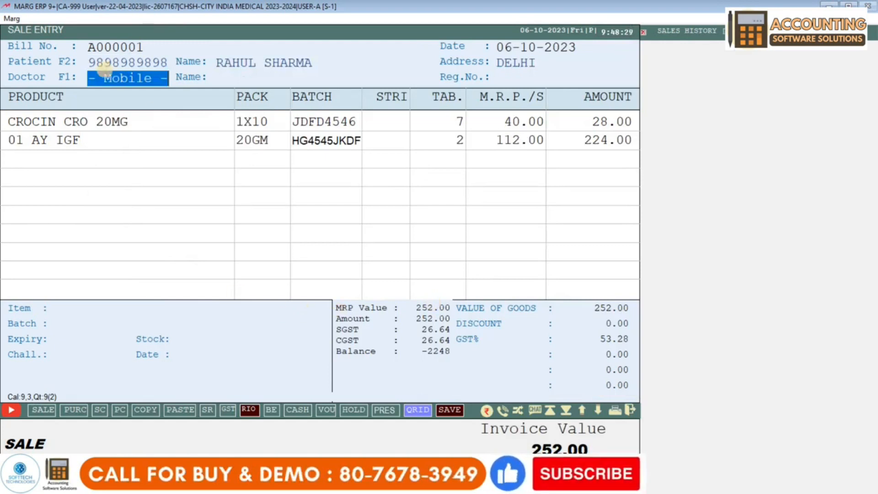
{"action": "type", "text": "9989898"}
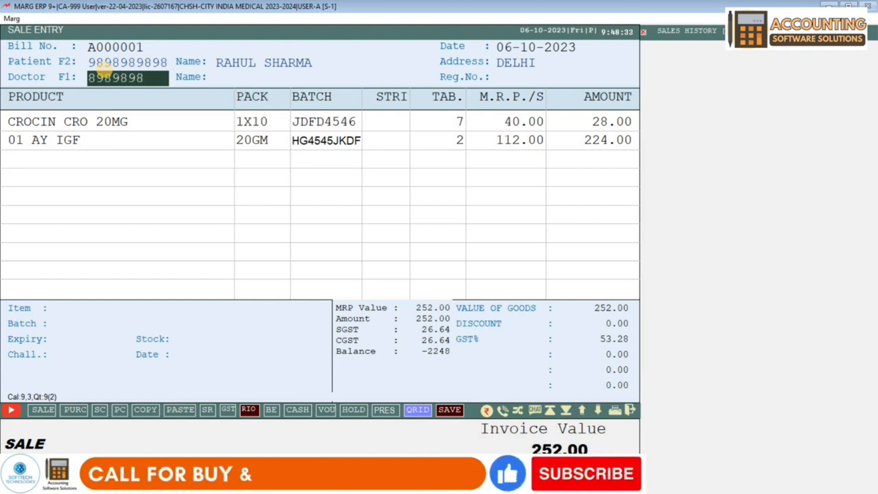
{"action": "type", "text": "989"}
{"action": "key", "text": "Return"}
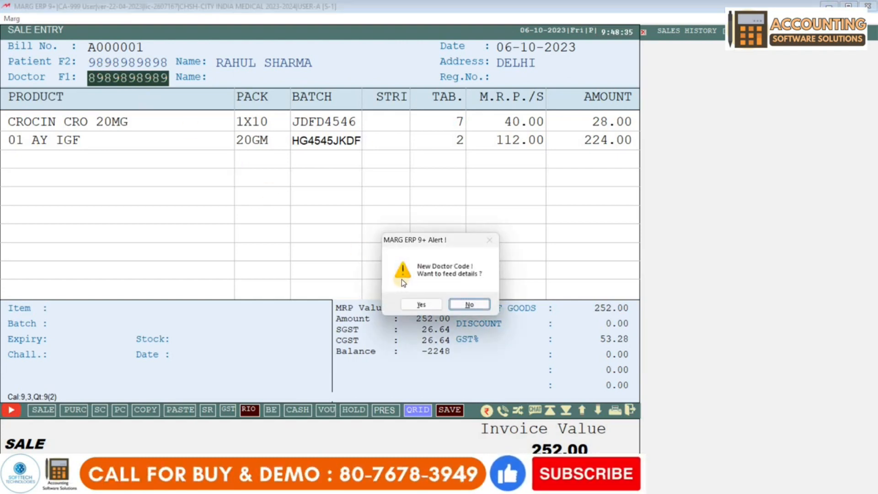
{"action": "left_click", "coordinate": [418, 304]}
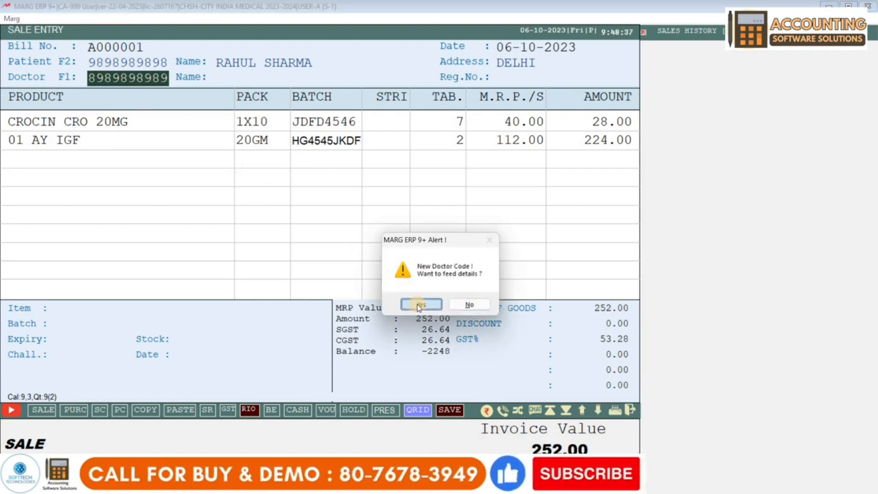
Fill in the doctor's name, address DELHI, phone and registration numbers
{"action": "key", "text": "Return"}
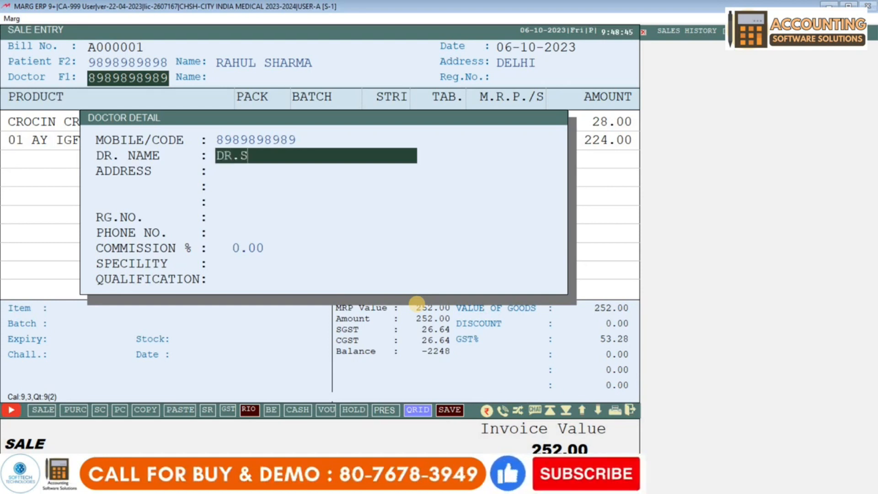
{"action": "key", "text": "Return"}
{"action": "type", "text": "DE"}
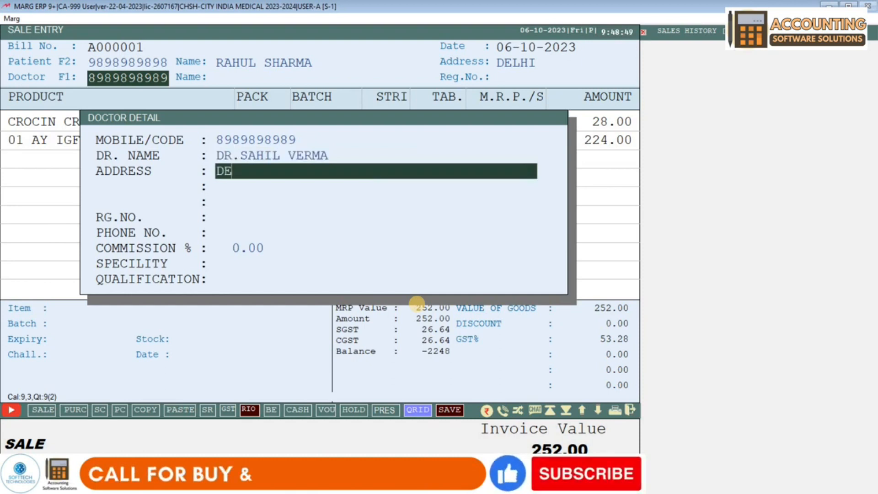
{"action": "type", "text": "LHI"}
{"action": "key", "text": "Return"}
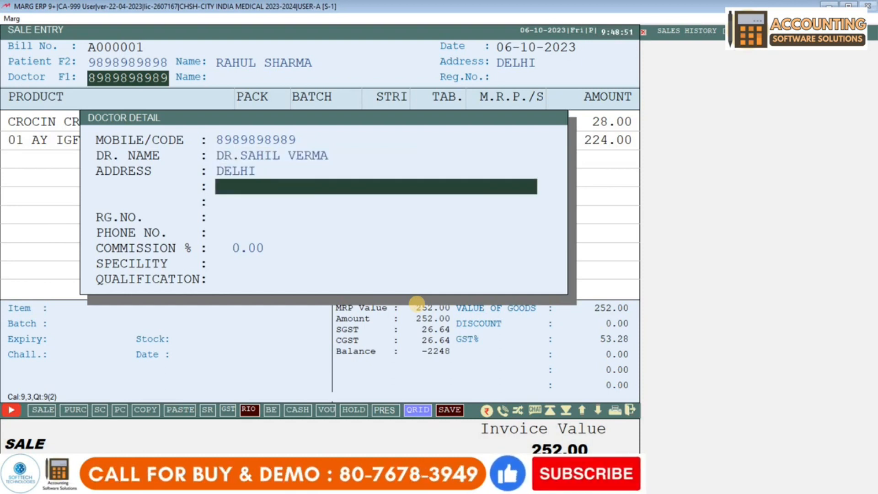
{"action": "key", "text": "Return"}
{"action": "key", "text": "Return"}
{"action": "type", "text": "4654654654"}
{"action": "key", "text": "Return"}
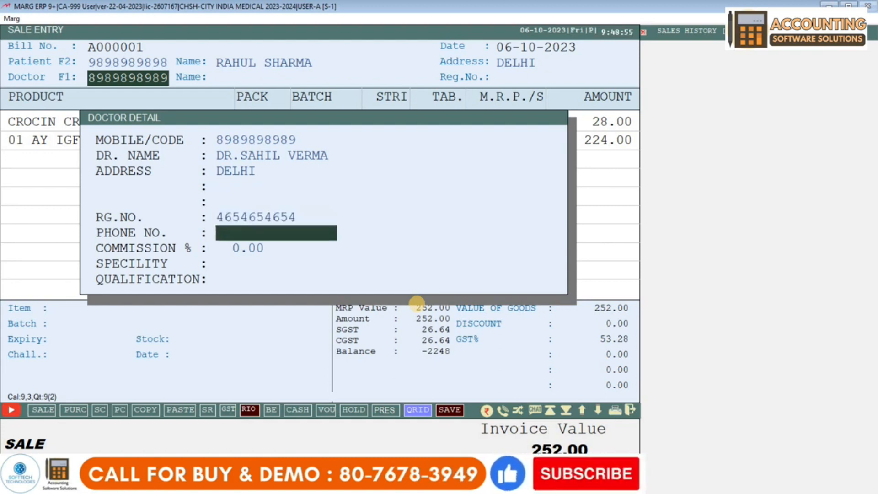
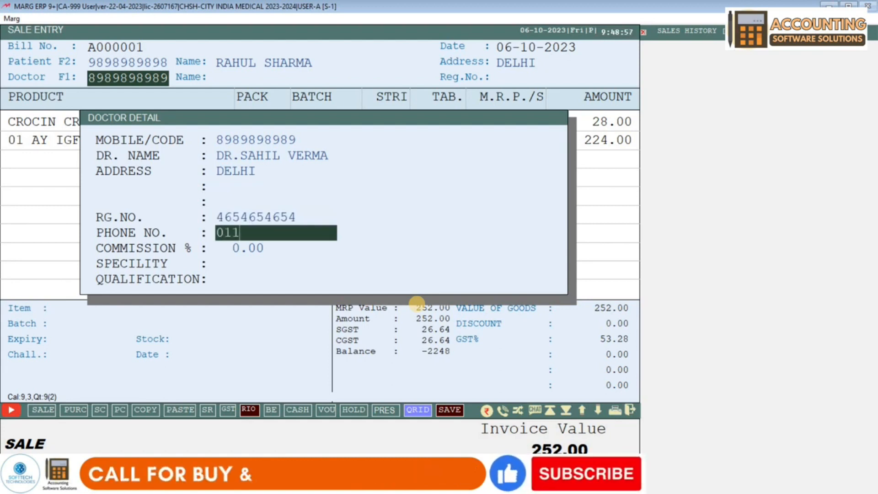
{"action": "key", "text": "Return"}
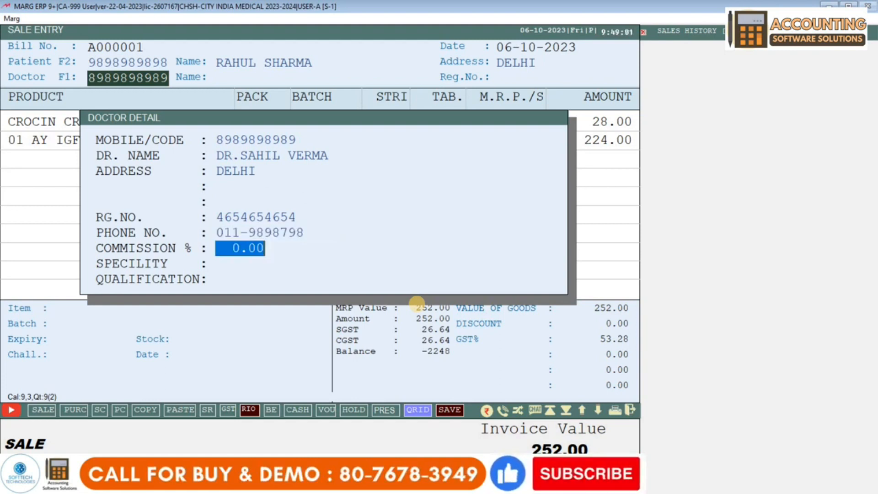
Set doctor commission 10%, speciality SKIN, qualification MBBS, and attach the doctor
{"action": "type", "text": "10"}
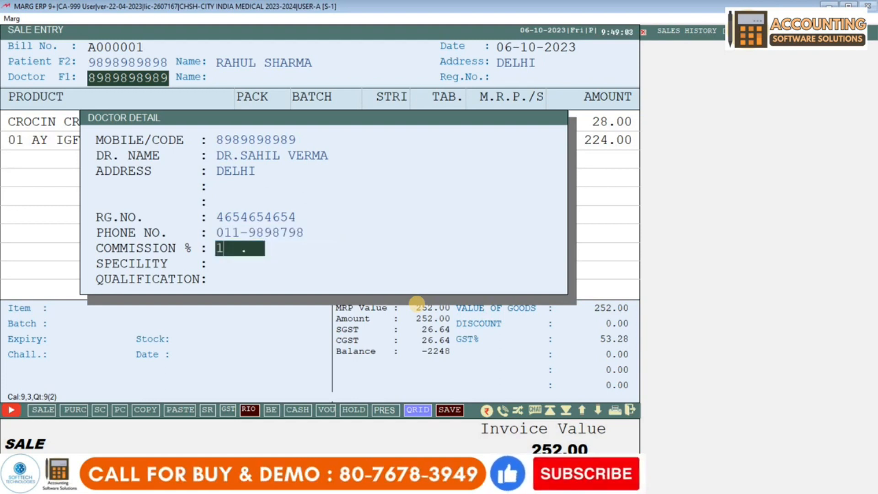
{"action": "key", "text": "Return"}
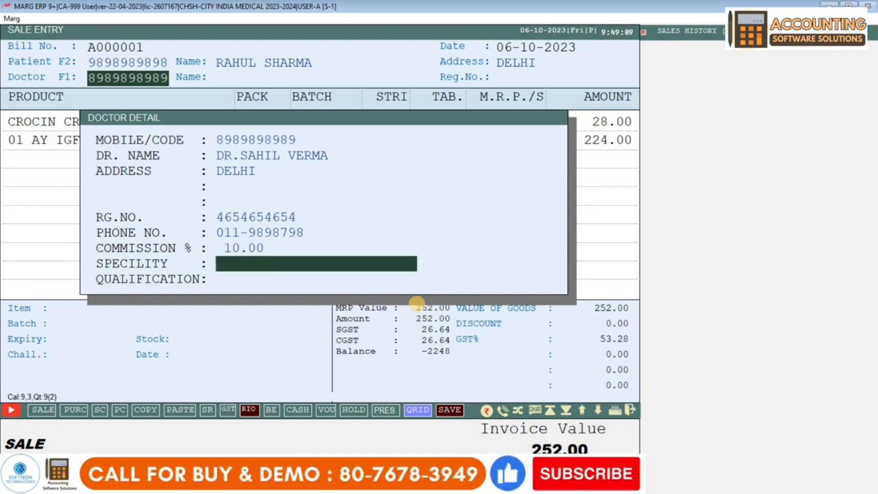
{"action": "type", "text": "SKIN"}
{"action": "key", "text": "Return"}
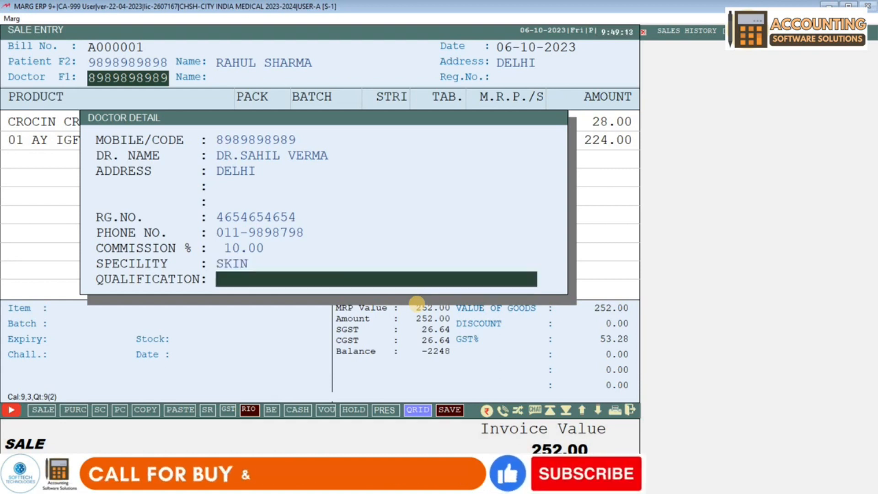
{"action": "type", "text": "MBBS"}
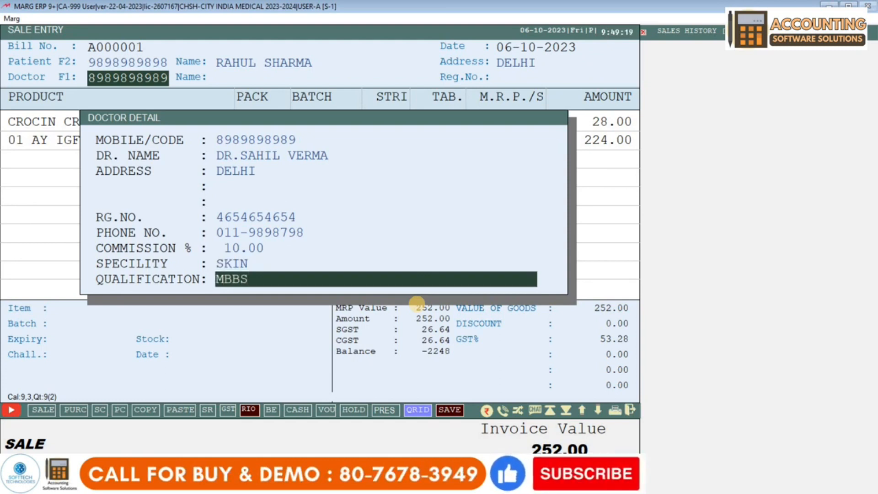
{"action": "key", "text": "Return"}
{"action": "key", "text": "Return"}
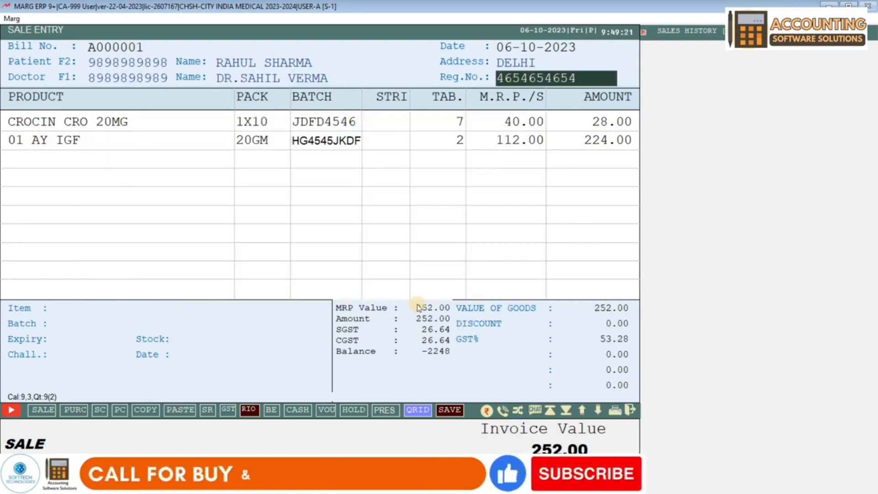
{"action": "key", "text": "Return"}
{"action": "key", "text": "Return"}
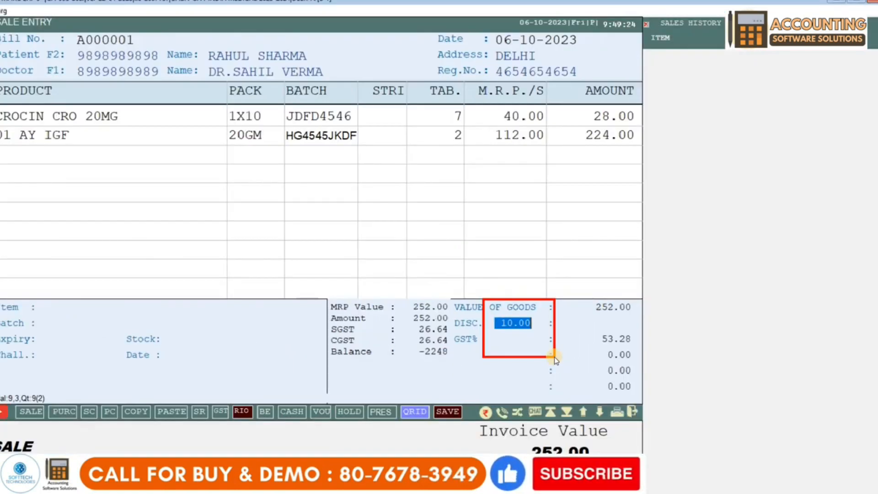
Apply the 10% bill discount and save the bill
{"action": "key", "text": "Return"}
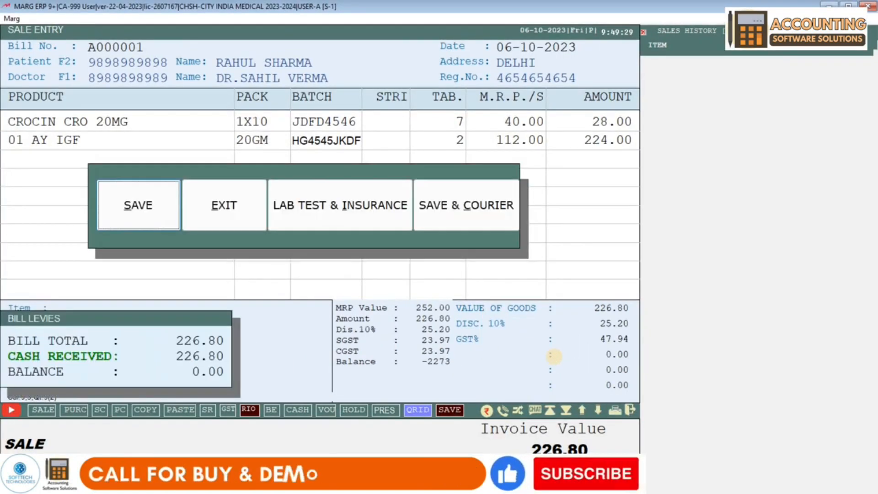
{"action": "key", "text": "Return"}
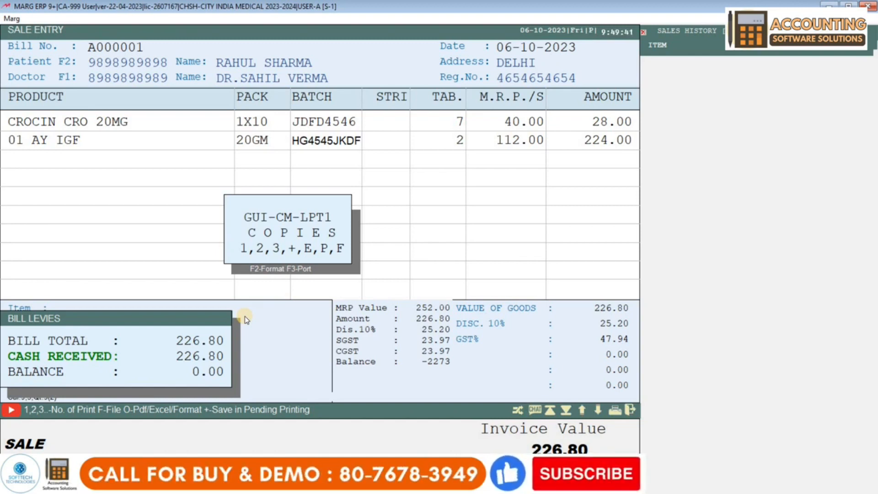
Print one copy of the GST invoice and close its preview
{"action": "key", "text": "1"}
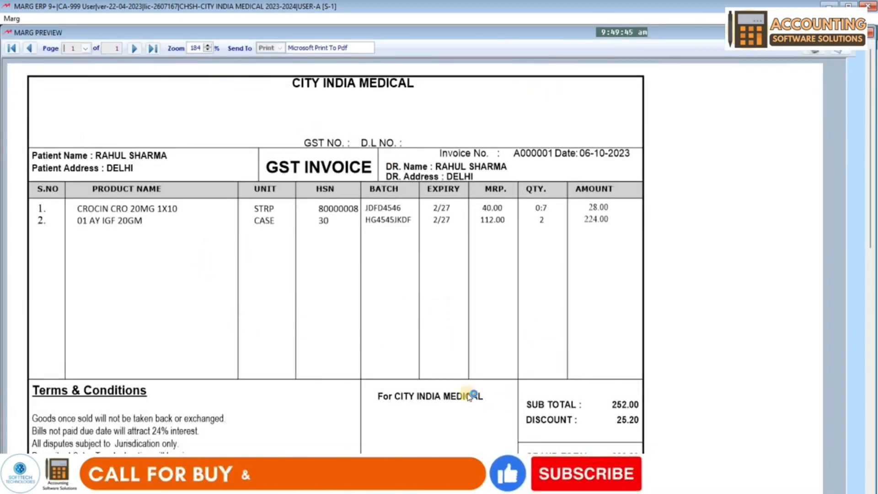
{"action": "scroll", "coordinate": [467, 394], "scroll_direction": "down", "scroll_amount": 5}
{"action": "scroll", "coordinate": [467, 395], "scroll_direction": "up", "scroll_amount": 2}
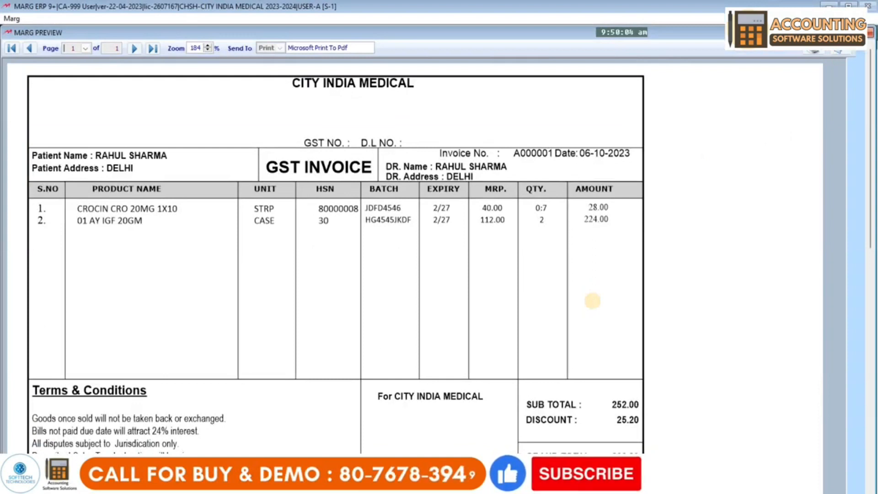
{"action": "key", "text": "Escape"}
{"action": "key", "text": "Escape"}
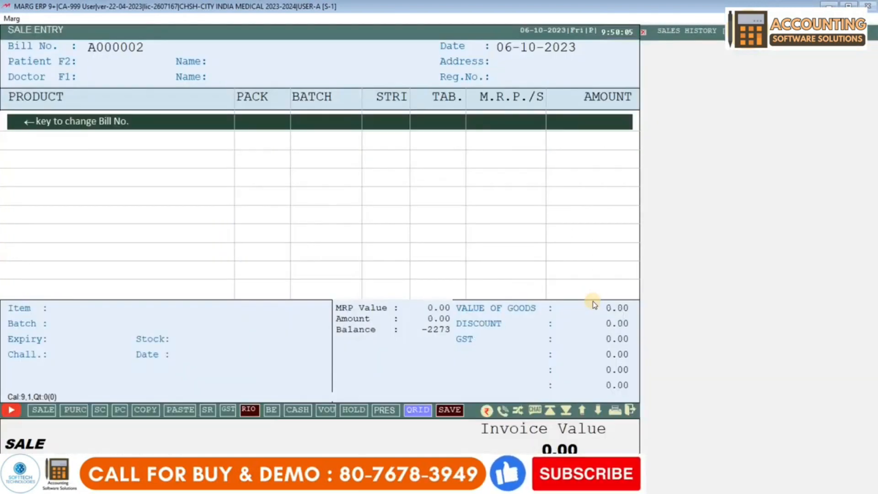
Open Transactions > Sale > Modify Bill, accept the date range and select bill A000001
{"action": "key", "text": "Escape"}
{"action": "key", "text": "Escape"}
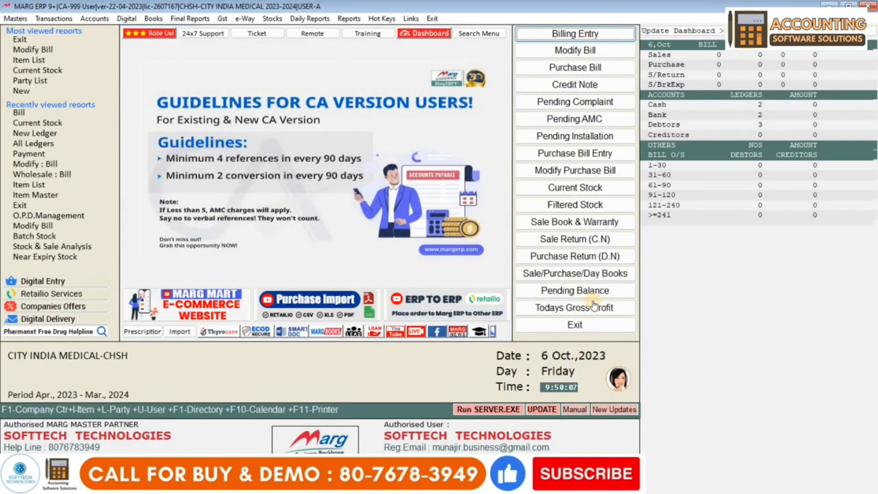
{"action": "left_click", "coordinate": [55, 20]}
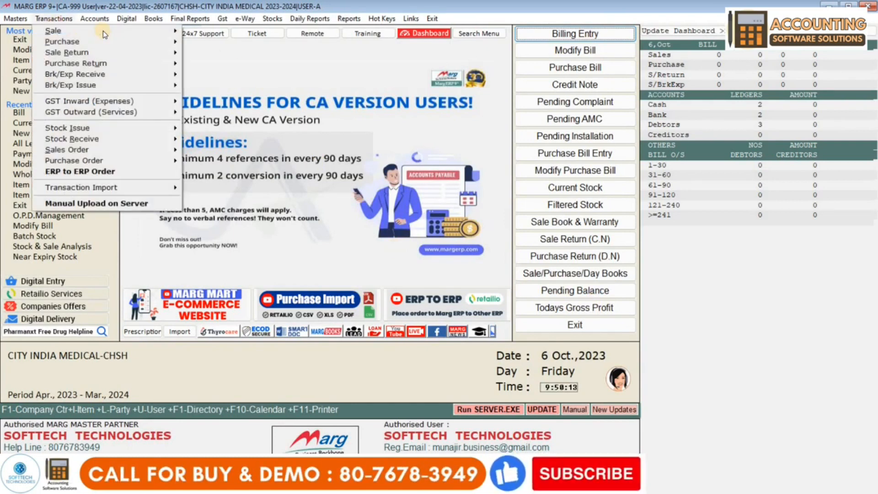
{"action": "mouse_move", "coordinate": [101, 30]}
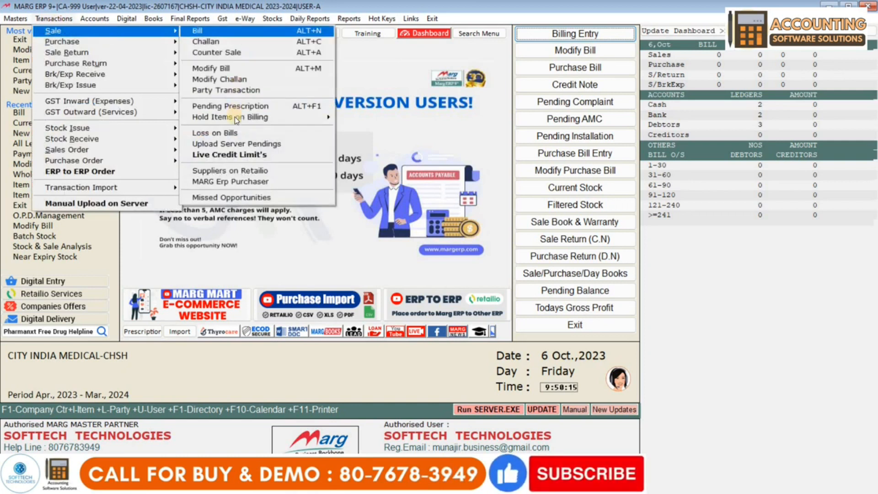
{"action": "left_click", "coordinate": [243, 68]}
{"action": "left_click", "coordinate": [243, 68]}
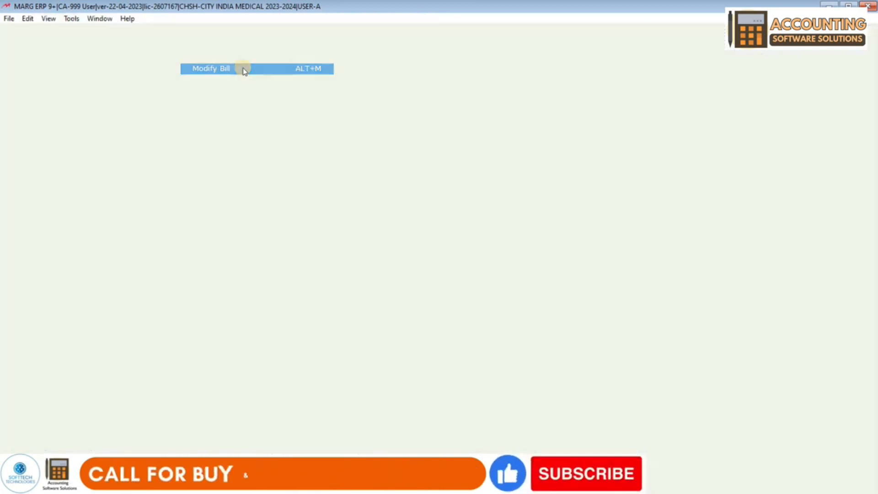
{"action": "key", "text": "Return"}
{"action": "key", "text": "Return"}
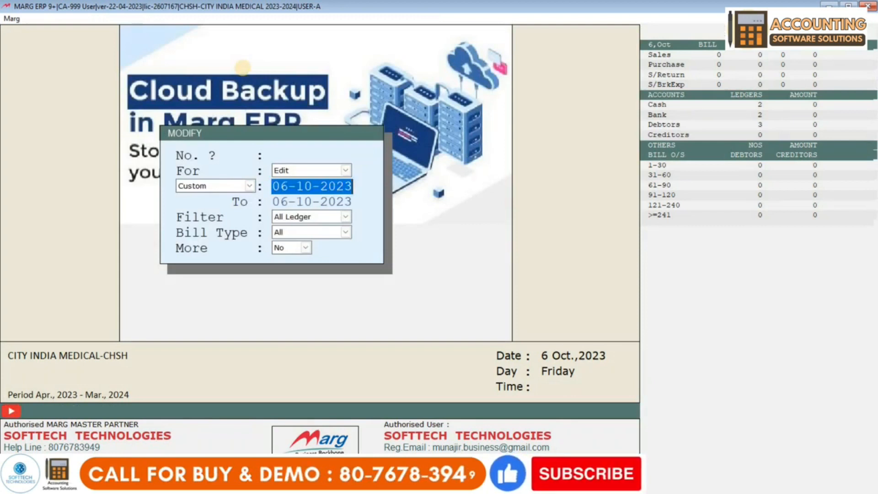
{"action": "key", "text": "Return"}
{"action": "key", "text": "Return"}
{"action": "key", "text": "Return"}
{"action": "key", "text": "Return"}
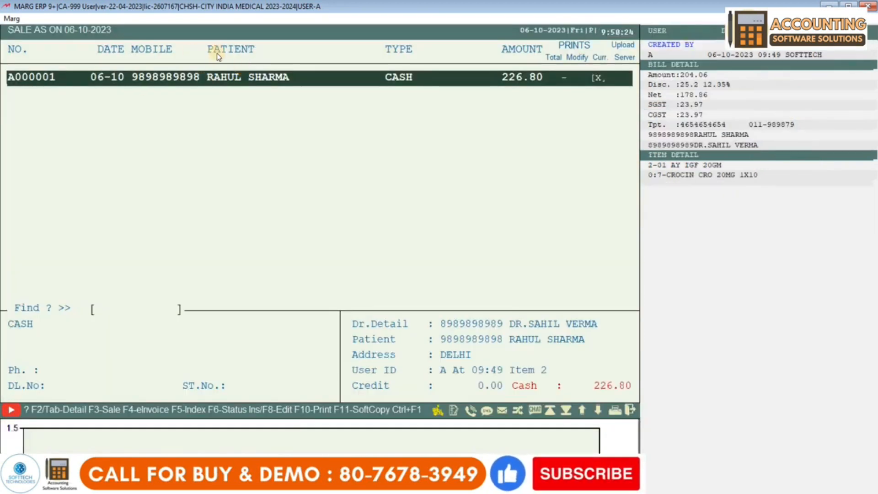
{"action": "key", "text": "Return"}
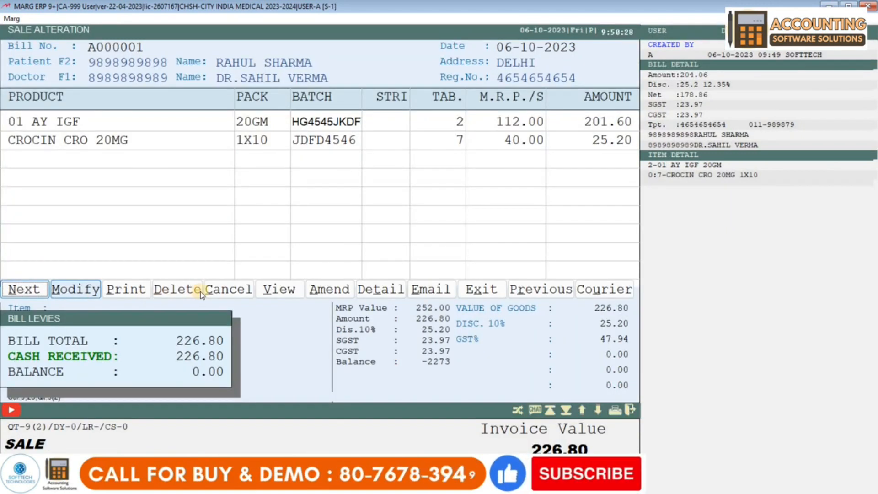
Change the CROCIN CRO 20MG quantity from 7 to 8 tablets, keeping batch JDFD4546
{"action": "left_click", "coordinate": [76, 289]}
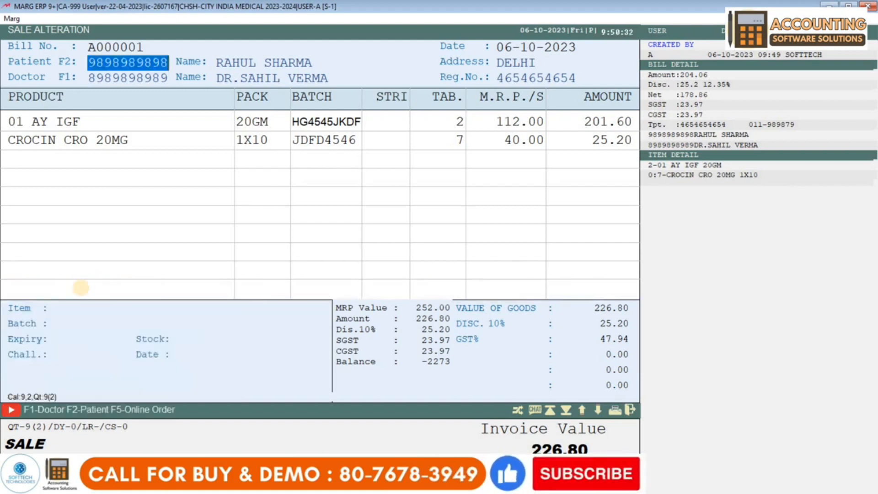
{"action": "key", "text": "Return"}
{"action": "key", "text": "Return"}
{"action": "key", "text": "Return"}
{"action": "key", "text": "Return"}
{"action": "key", "text": "Return"}
{"action": "key", "text": "Return"}
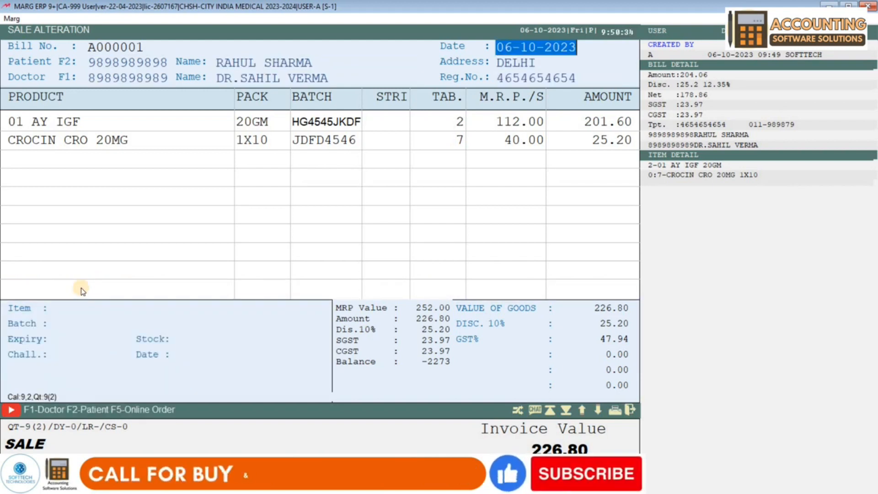
{"action": "key", "text": "Return"}
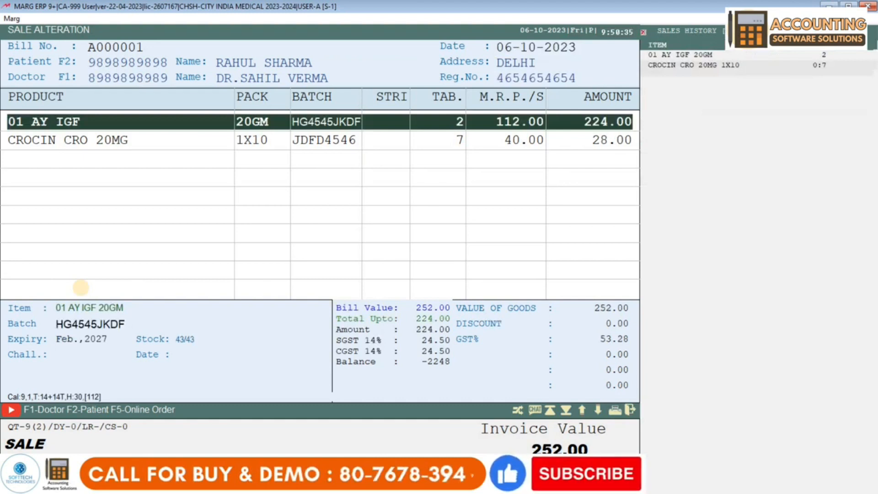
{"action": "key", "text": "Down"}
{"action": "key", "text": "Return"}
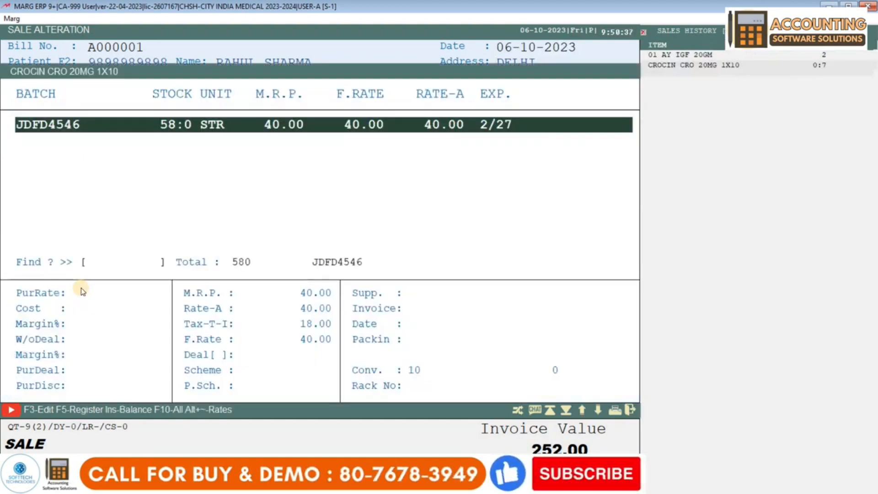
{"action": "key", "text": "Return"}
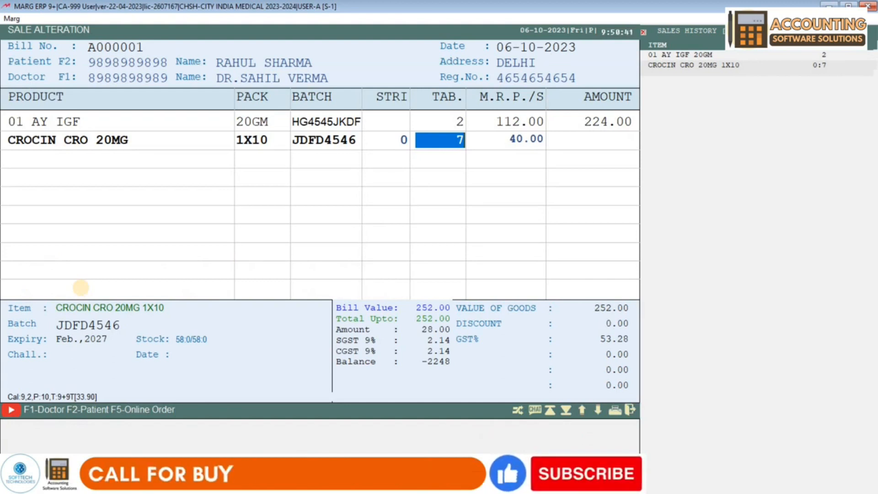
{"action": "type", "text": "8"}
{"action": "key", "text": "Return"}
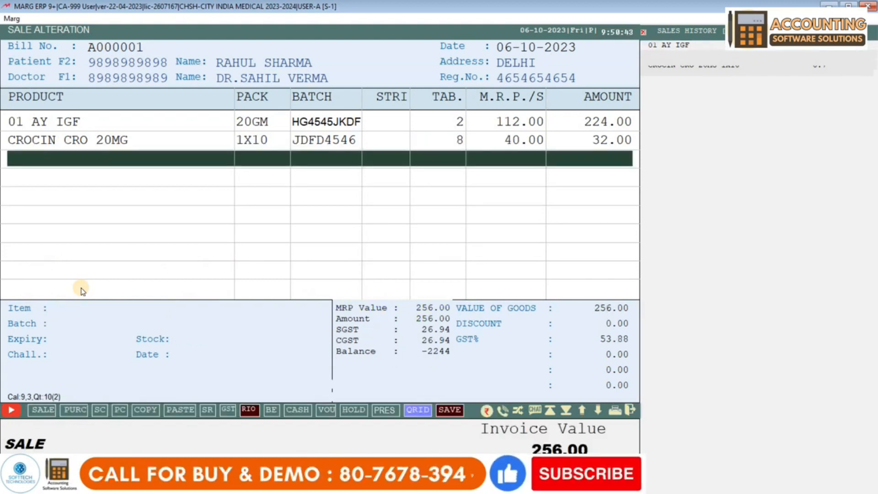
Keep the 10% discount, save the 230.40 bill and print its revised invoice
{"action": "key", "text": "Tab"}
{"action": "key", "text": "Return"}
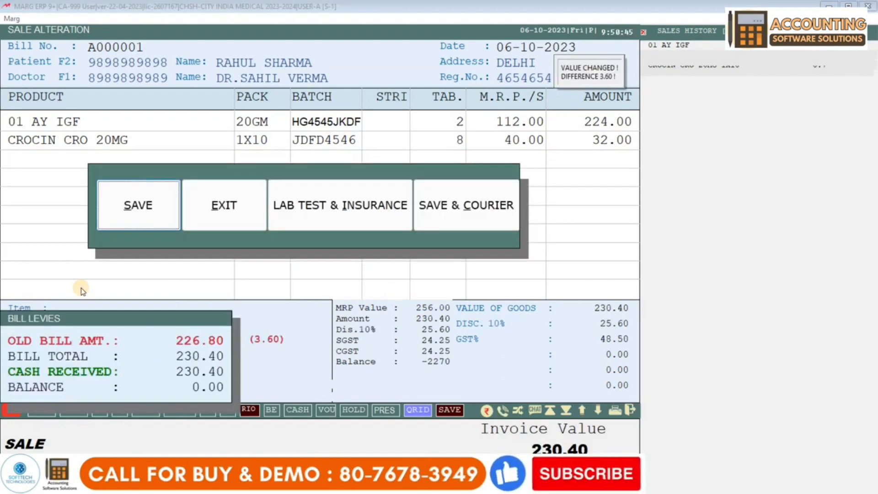
{"action": "key", "text": "Return"}
{"action": "key", "text": "p"}
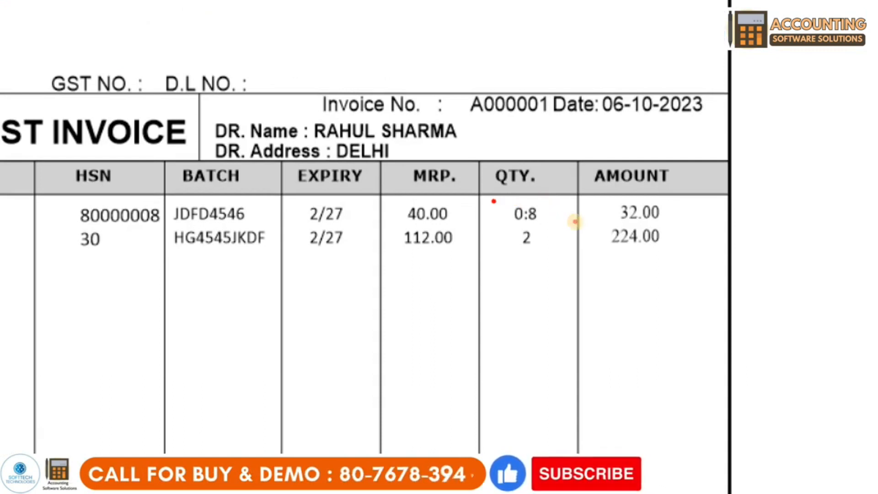
{"action": "key", "text": "Escape"}
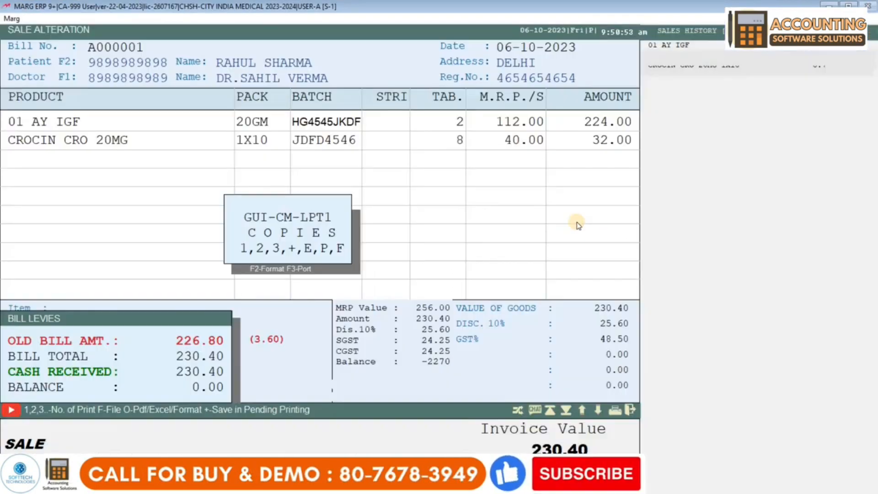
Reopen bill A000001, cancel the delete request and go back to the main dashboard
{"action": "key", "text": "Escape"}
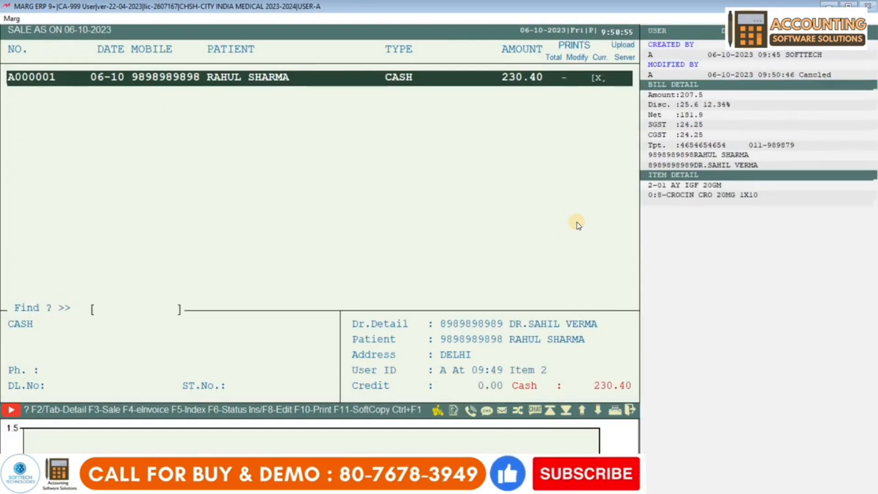
{"action": "key", "text": "Return"}
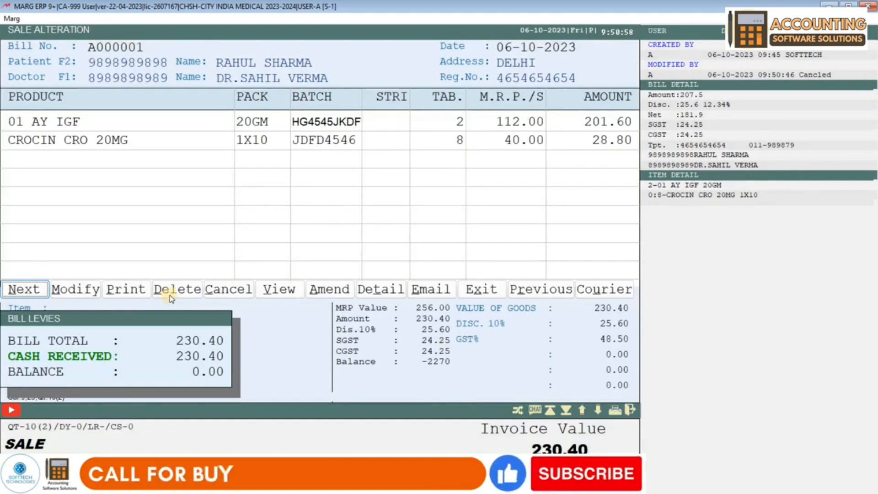
{"action": "left_click", "coordinate": [169, 295]}
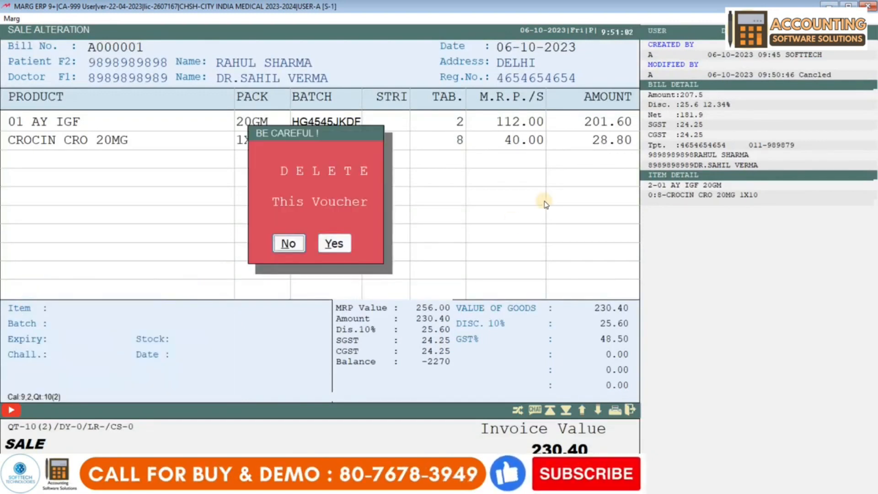
{"action": "key", "text": "y"}
{"action": "key", "text": "Escape"}
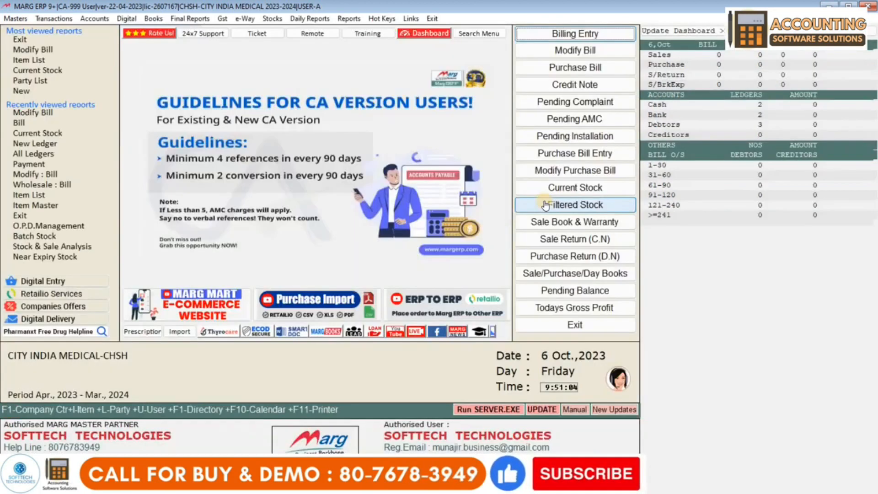